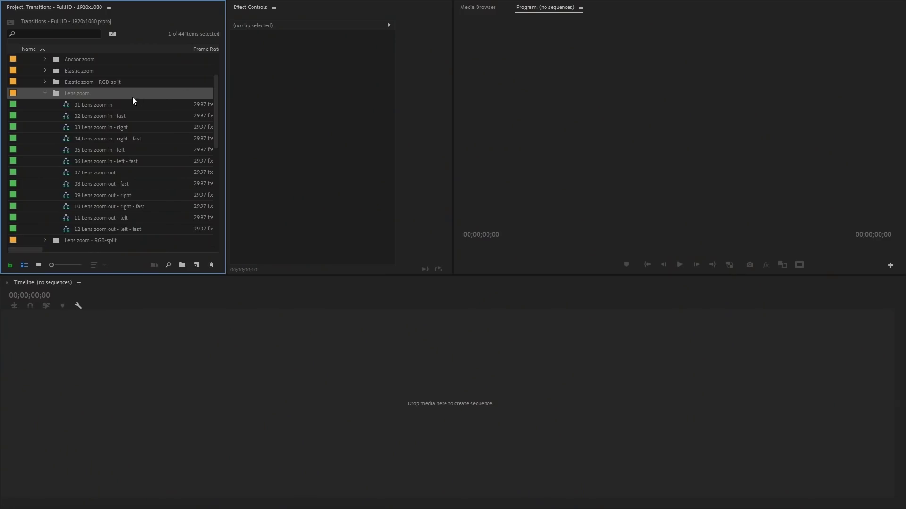
# Step: Open '01 Lens zoom in', compare its V1 adjustment layer on/off, and check Lens Distortion and whoosh effects
pyautogui.doubleClick(110, 104)
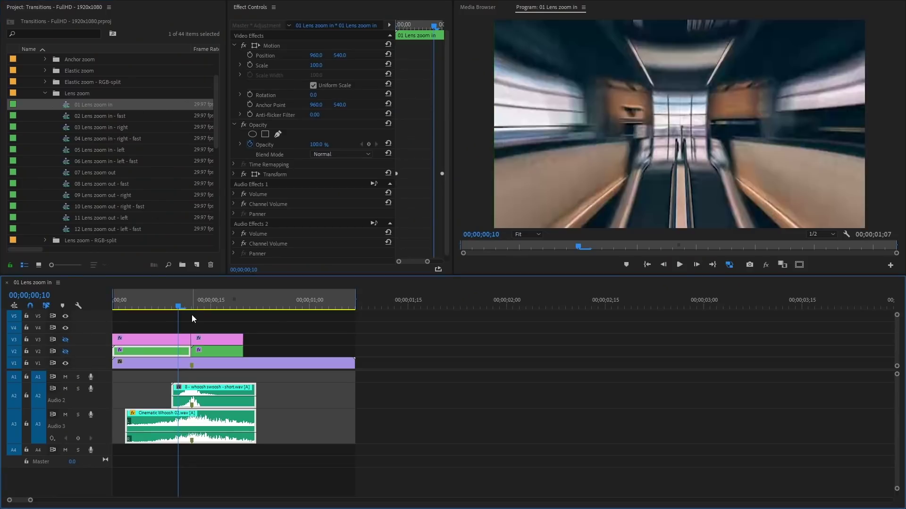
pyautogui.click(170, 366)
pyautogui.click(66, 364)
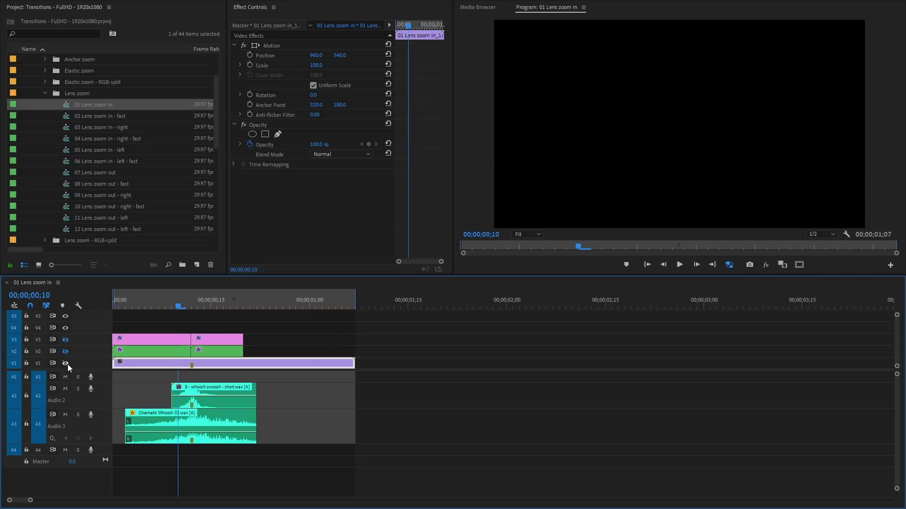
pyautogui.click(66, 364)
pyautogui.moveTo(157, 305); pyautogui.dragTo(290, 304)
pyautogui.click(222, 348)
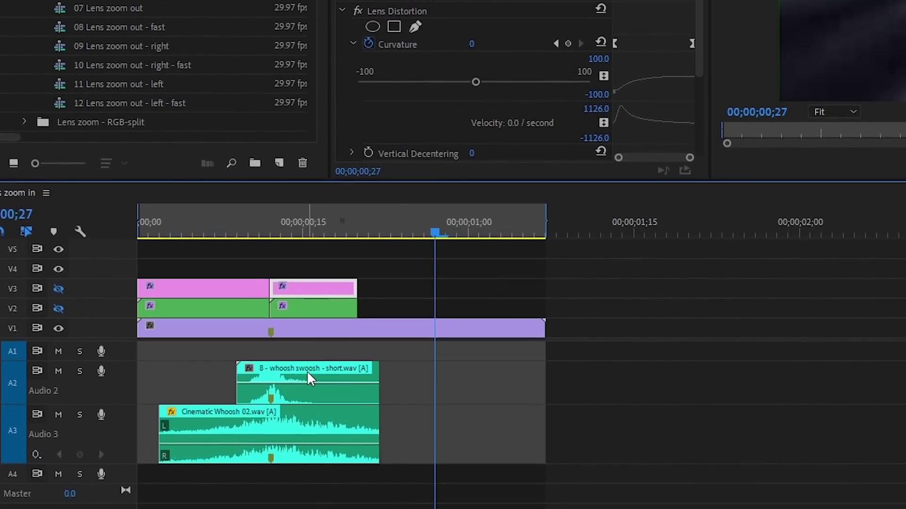
pyautogui.click(315, 497)
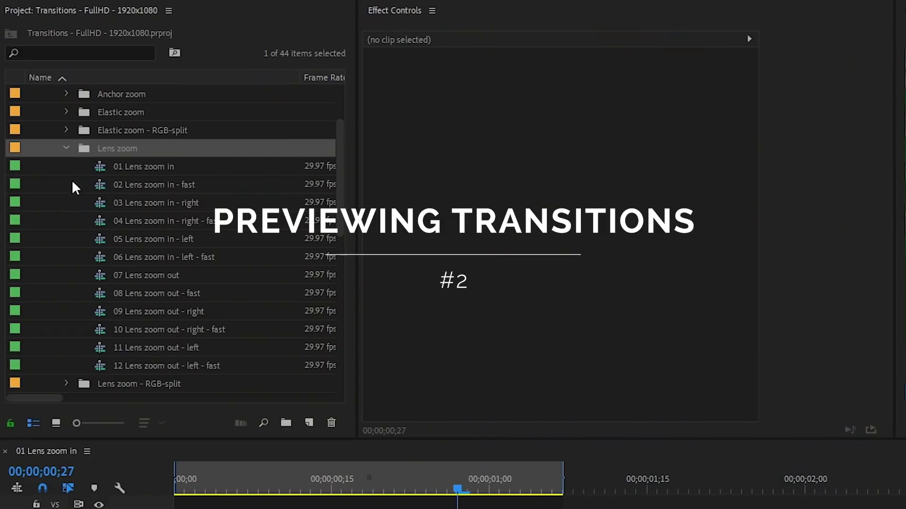
# Step: Open the Lens zoom bin docked beside Effect Controls, showing presets as enlarged Icon View thumbnails
pyautogui.doubleClick(83, 148)
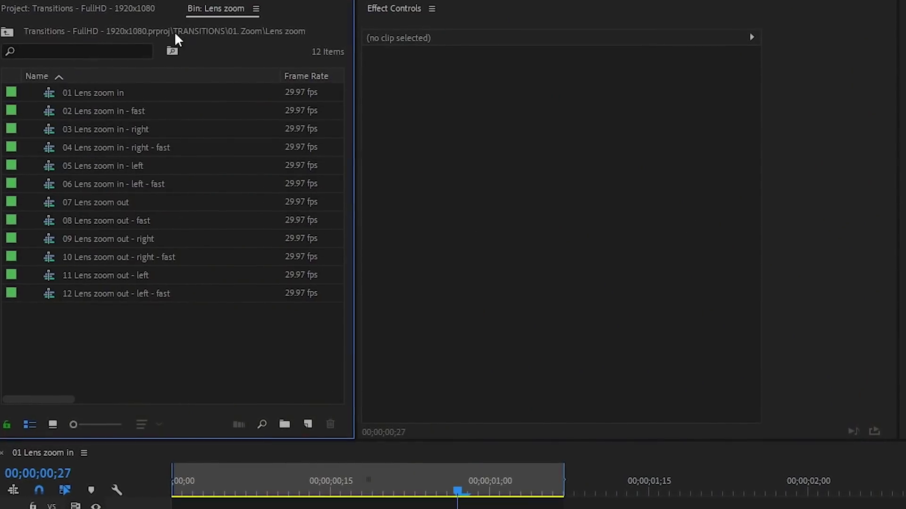
pyautogui.moveTo(198, 6); pyautogui.dragTo(476, 163)
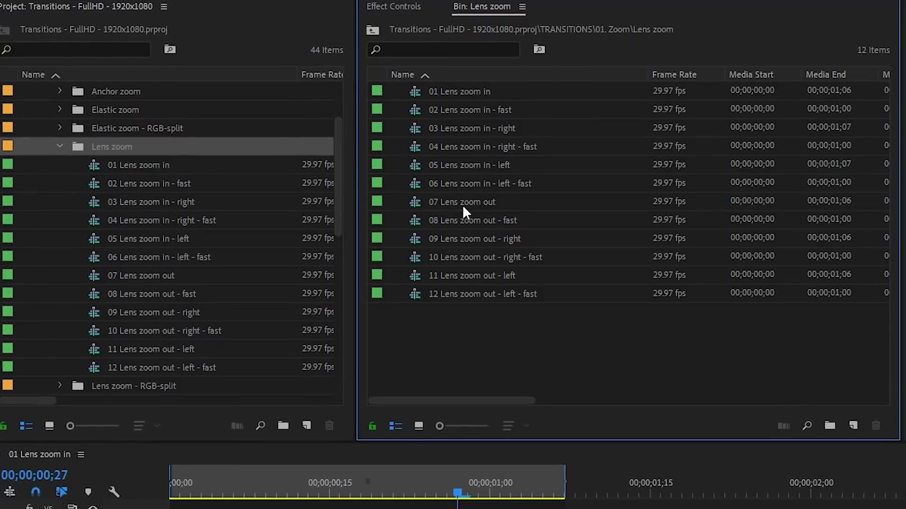
pyautogui.click(418, 426)
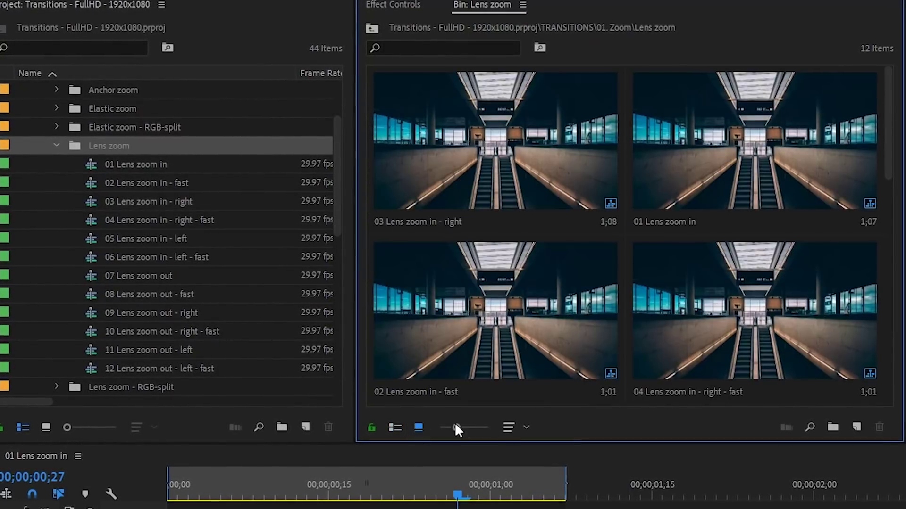
pyautogui.moveTo(455, 425); pyautogui.dragTo(466, 429)
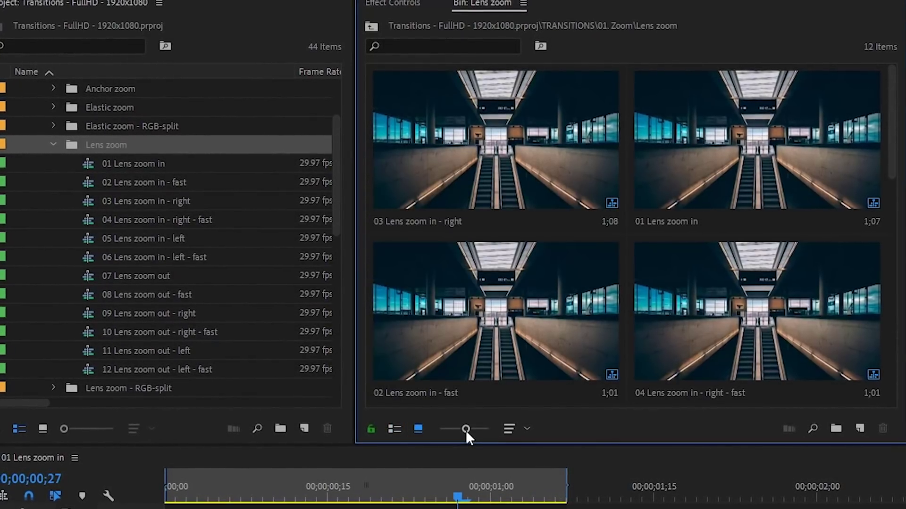
pyautogui.scroll(-2, 388, 155)
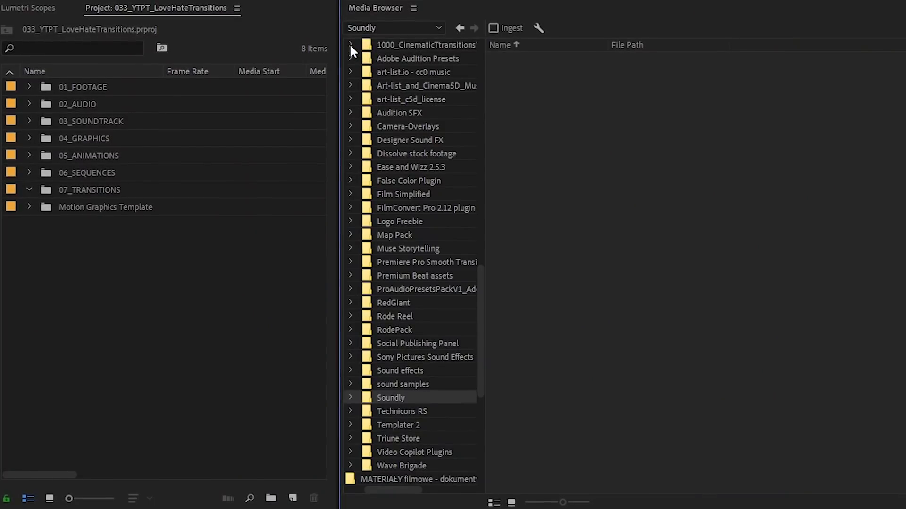
# Step: Expand the FullHD transitions project's TRANSITIONS folder and select 07_TRANSITIONS as the import destination
pyautogui.click(350, 44)
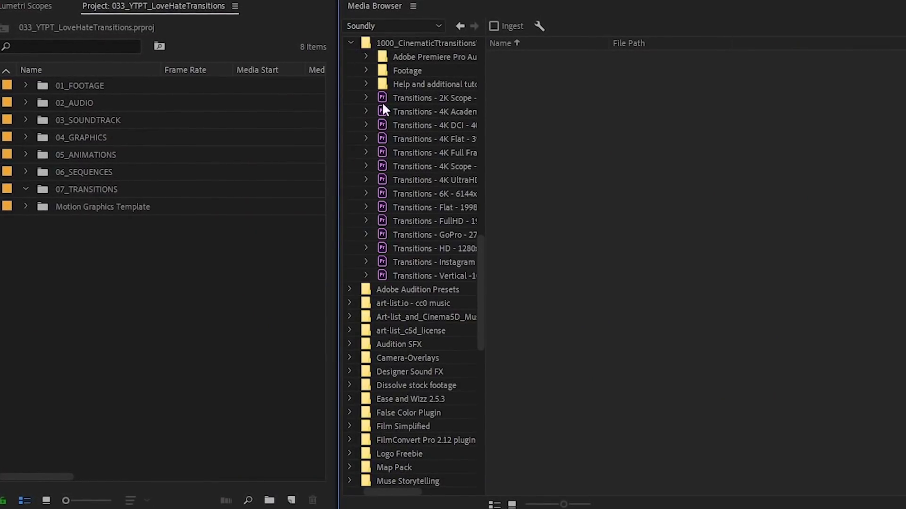
pyautogui.click(433, 221)
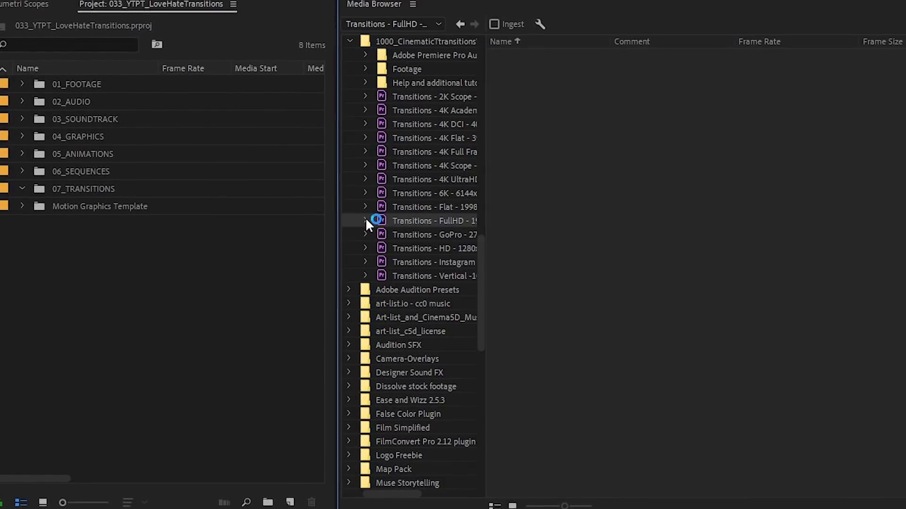
pyautogui.click(366, 220)
pyautogui.click(382, 290)
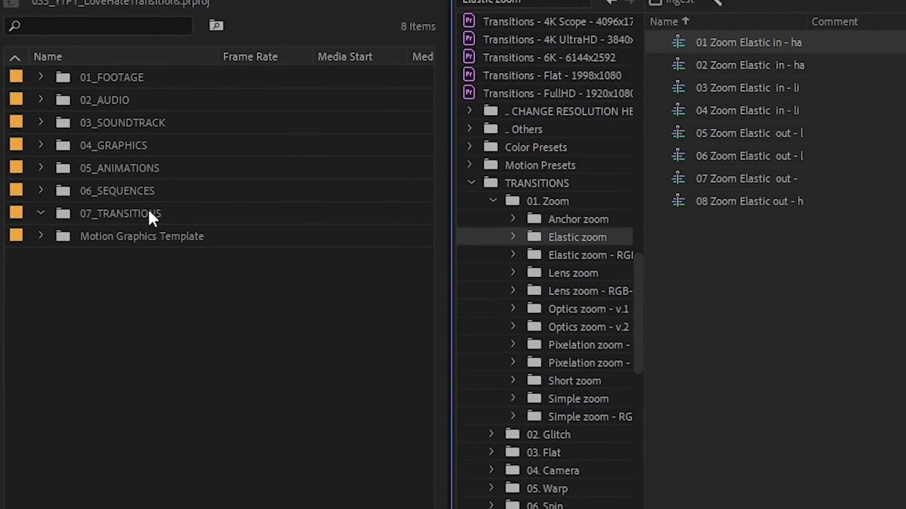
pyautogui.click(100, 187)
# Step: Import the Elastic zoom, Lens zoom and Short zoom preset folders
pyautogui.rightClick(550, 237)
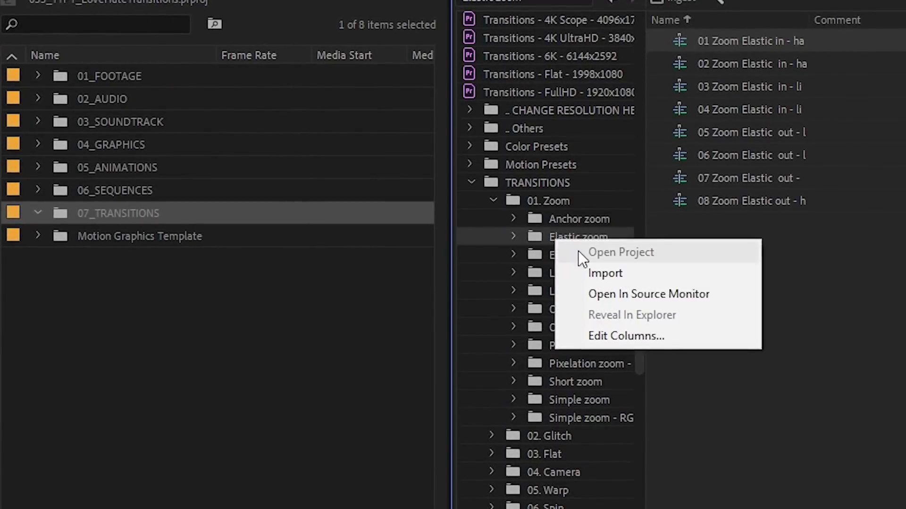
pyautogui.click(598, 272)
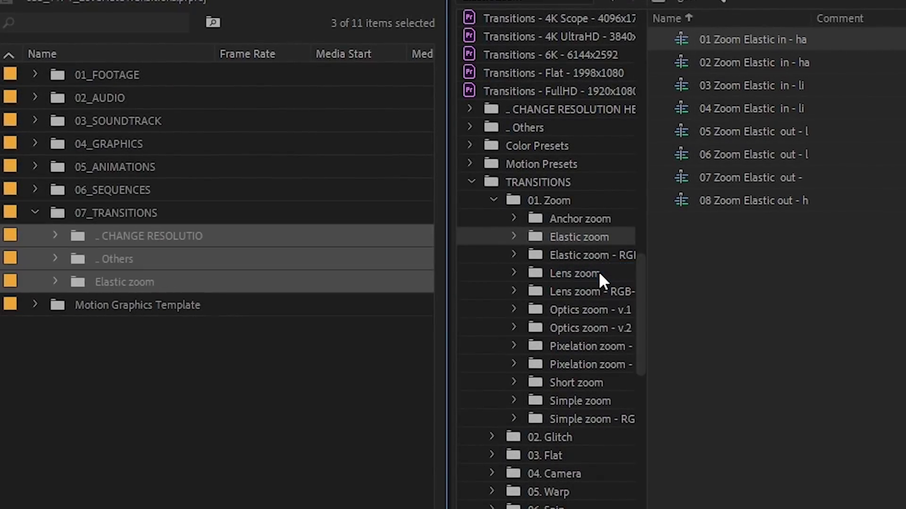
pyautogui.click(576, 273)
pyautogui.rightClick(561, 276)
pyautogui.click(604, 310)
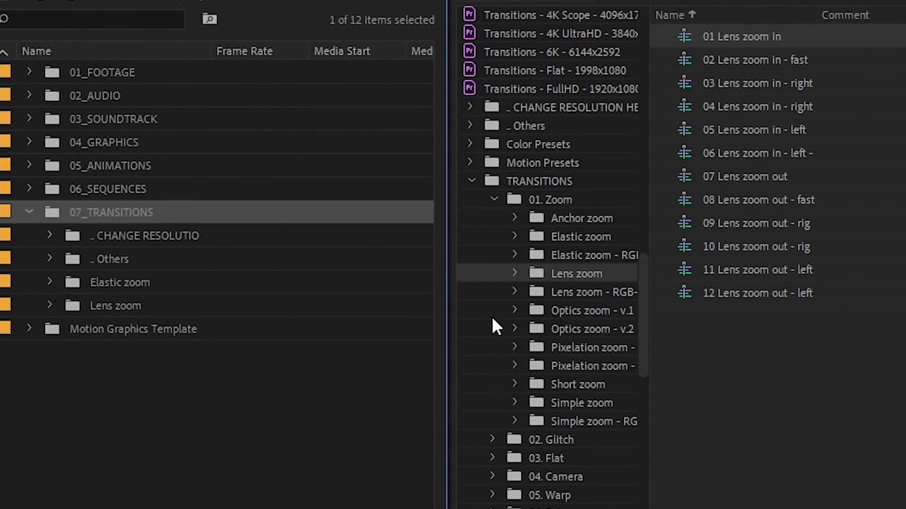
pyautogui.click(559, 384)
pyautogui.rightClick(559, 384)
pyautogui.click(594, 419)
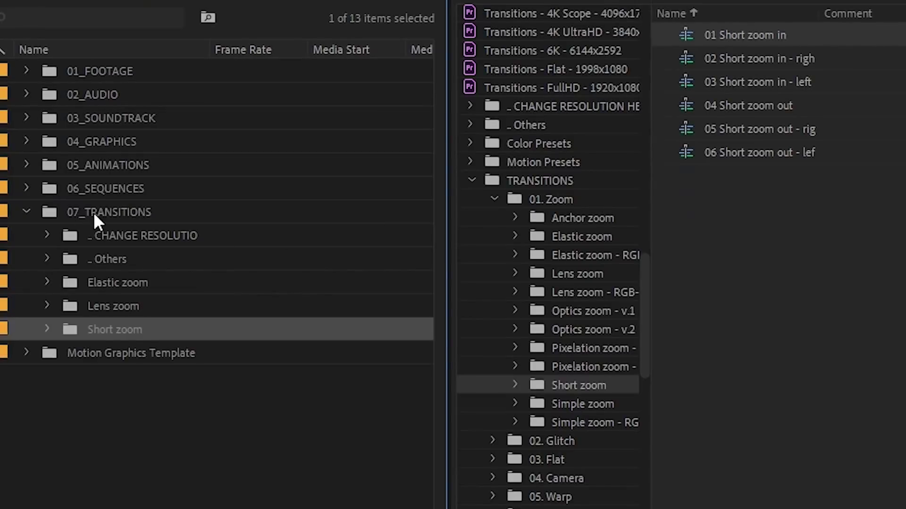
# Step: Import the Glitch - TV noise folder from 02. Glitch, then expand 03. Flat
pyautogui.click(494, 199)
pyautogui.click(493, 218)
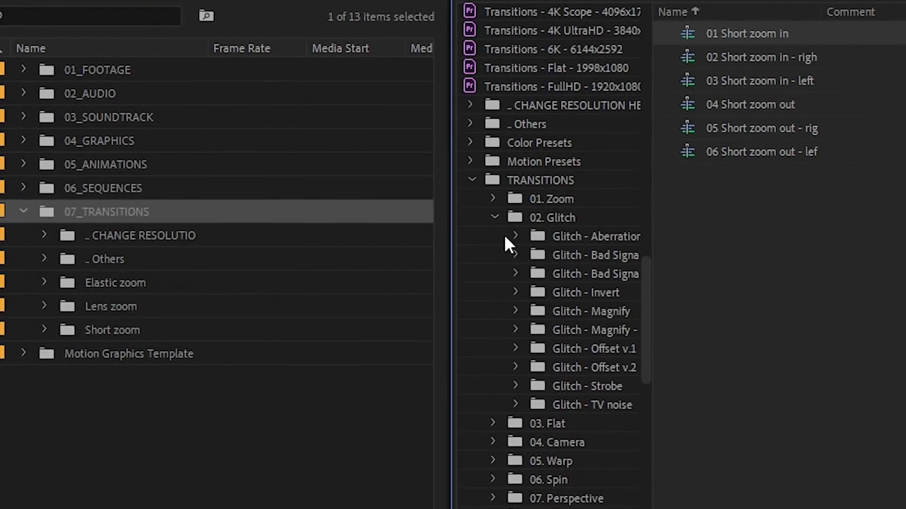
pyautogui.rightClick(569, 405)
pyautogui.click(605, 441)
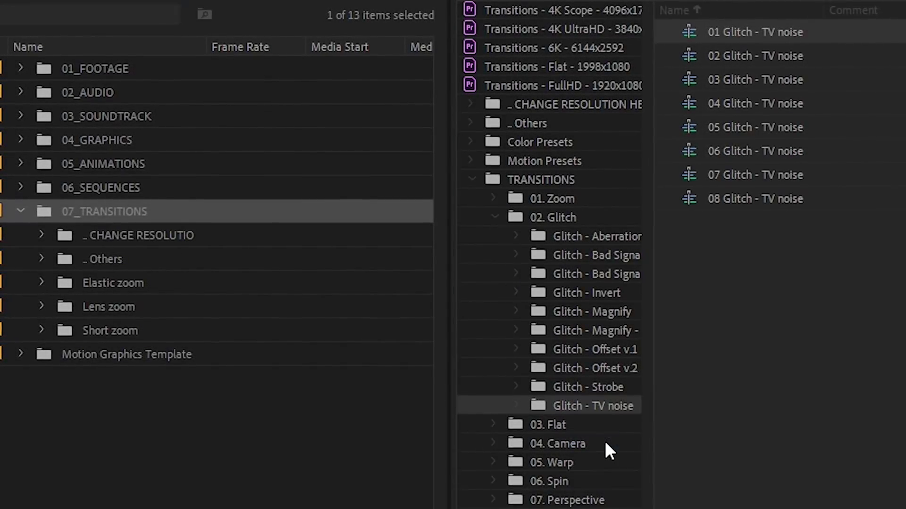
pyautogui.click(493, 218)
pyautogui.click(493, 237)
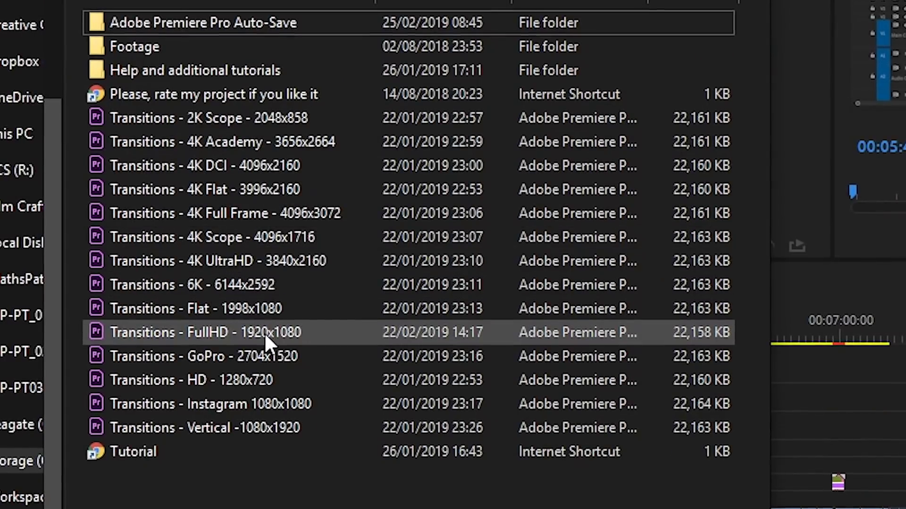
# Step: Select the Transitions - FullHD - 1920x1080 .prproj file
pyautogui.click(264, 332)
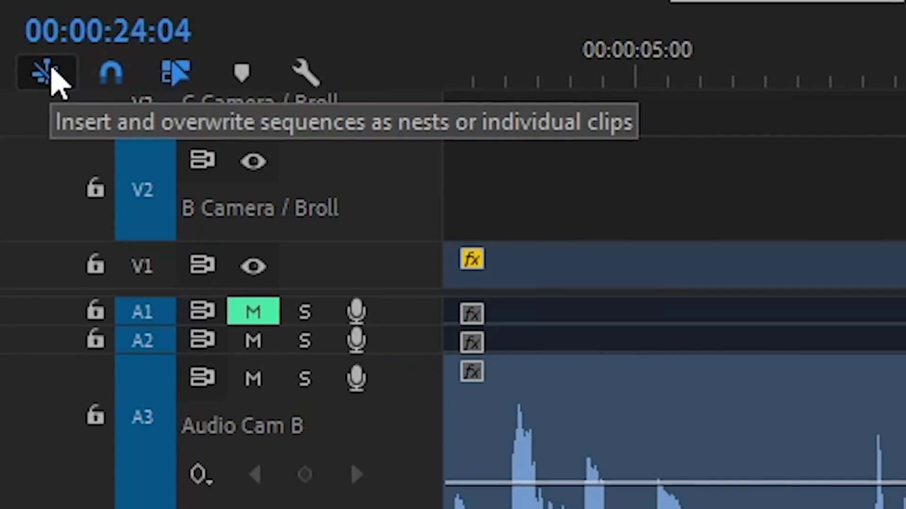
# Step: Turn off nesting so sequences insert as individual clips, and disable V1 source patching
pyautogui.click(52, 78)
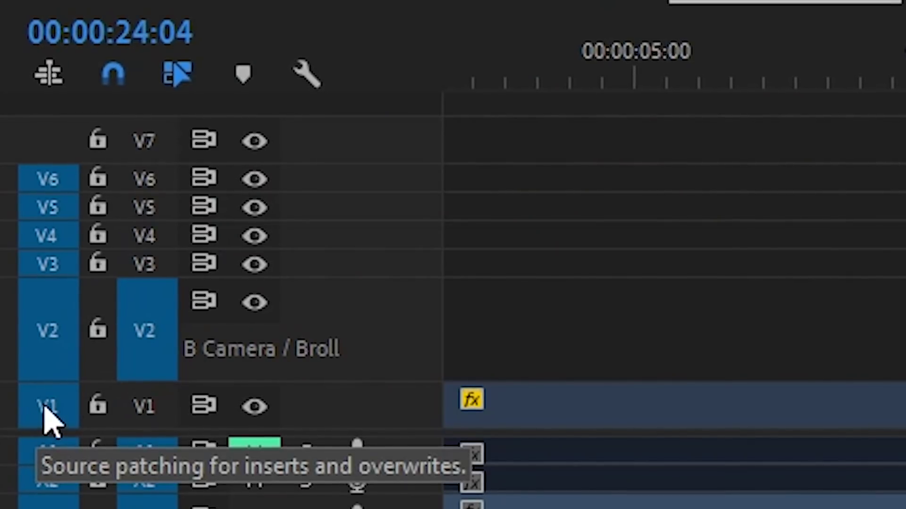
pyautogui.click(45, 415)
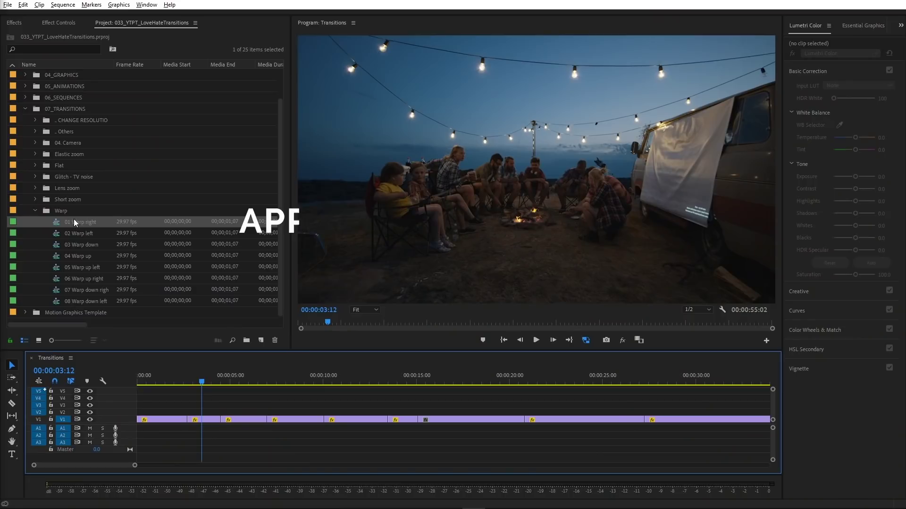
# Step: Drop 01 Warp right onto the first cut and play it back
pyautogui.moveTo(73, 219); pyautogui.dragTo(197, 409)
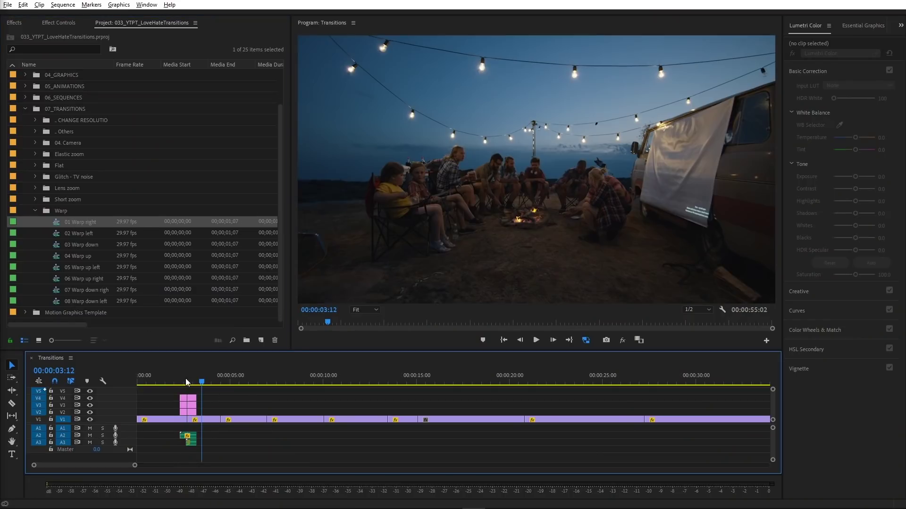
pyautogui.click(167, 379)
pyautogui.press('space')
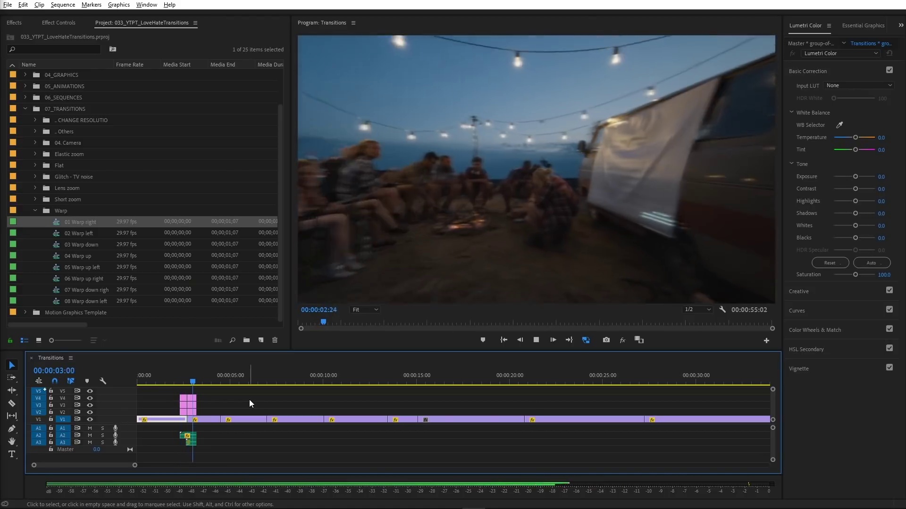
pyautogui.press('space')
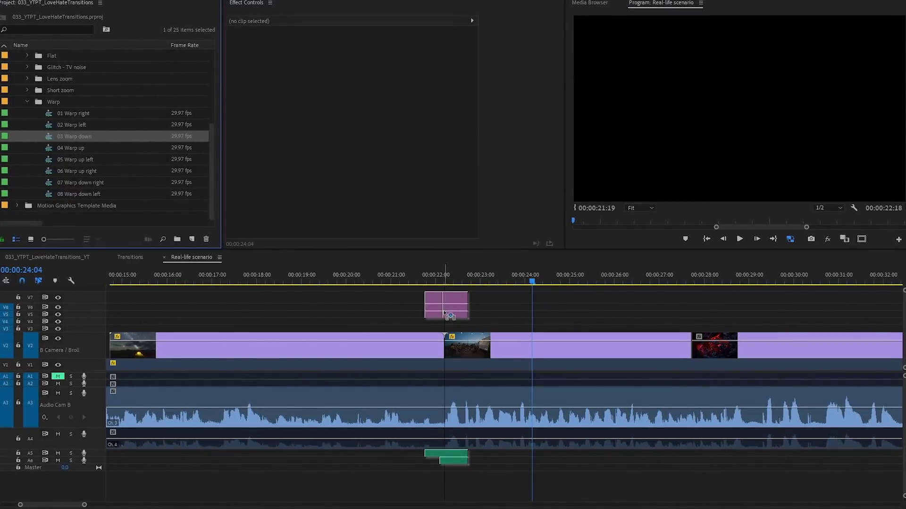
# Step: Drop 03 Warp down on the 00:00:22 cut and 07 Warp down right on the 00:00:27 cut, then preview
pyautogui.moveTo(448, 316); pyautogui.dragTo(449, 315)
pyautogui.moveTo(415, 279); pyautogui.dragTo(473, 279)
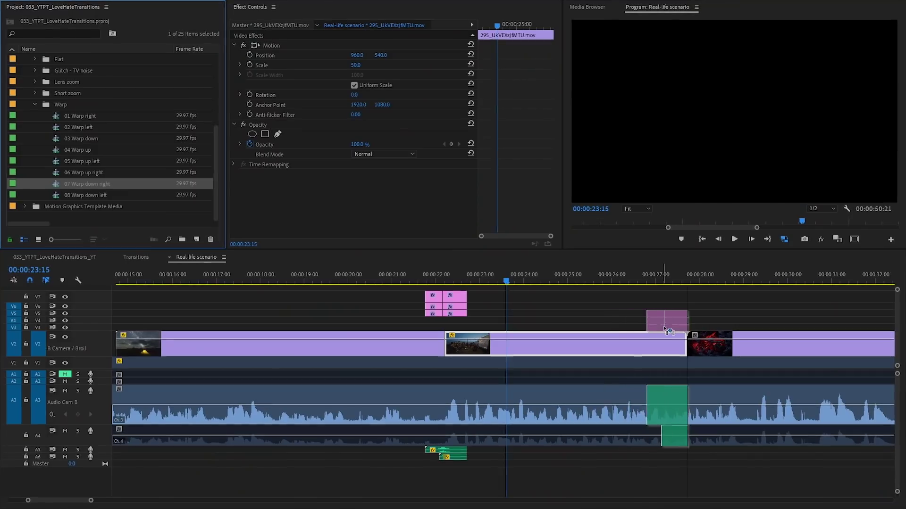
pyautogui.moveTo(691, 320); pyautogui.dragTo(693, 319)
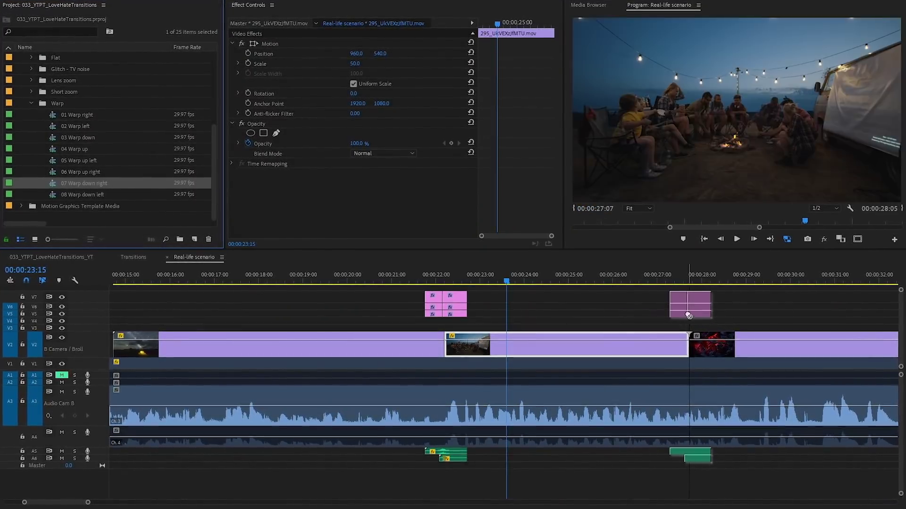
pyautogui.press('Down')
pyautogui.press('space')
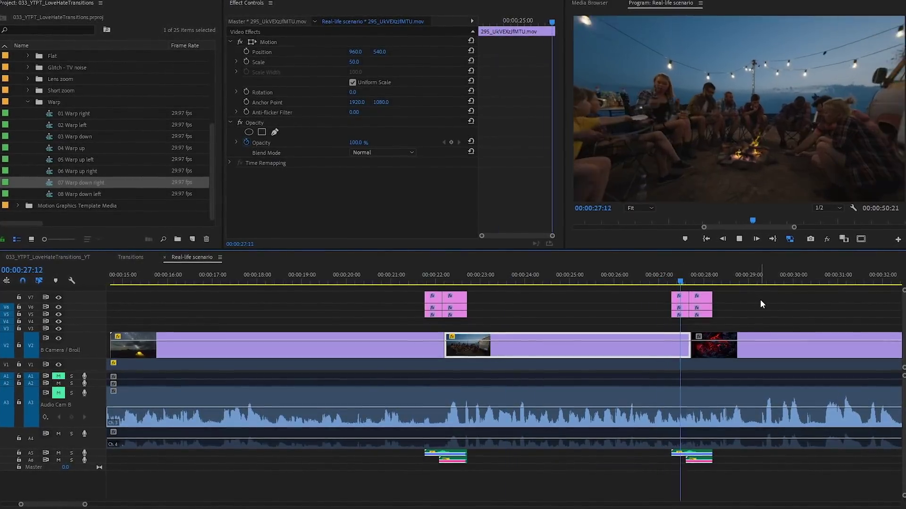